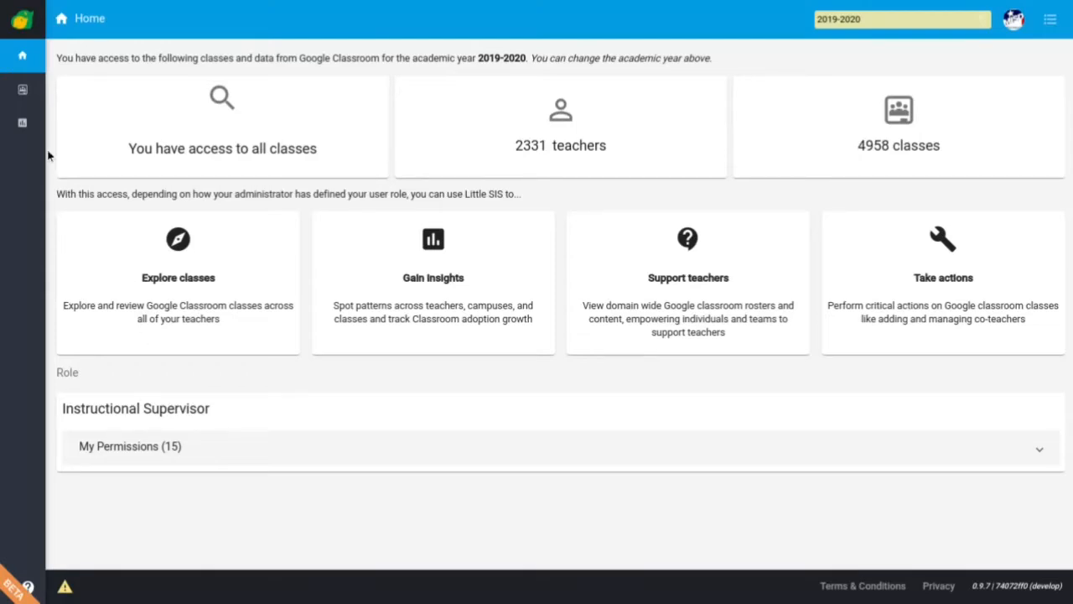
- Open the Google Classroom Explorer and look through the list of classes for 2019-2020
mouse_move(29, 122)
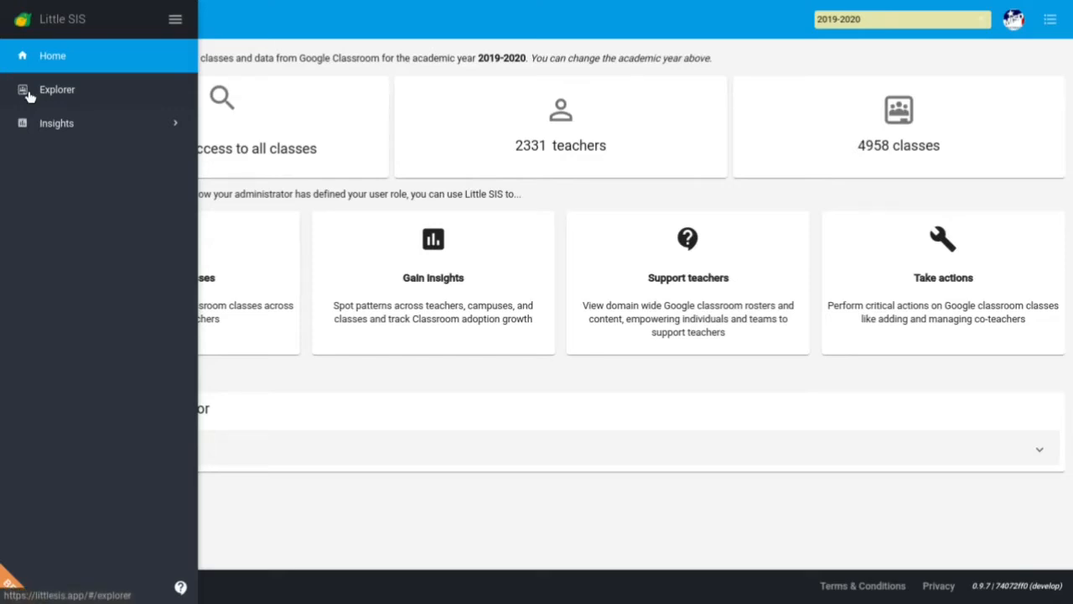
left_click(61, 91)
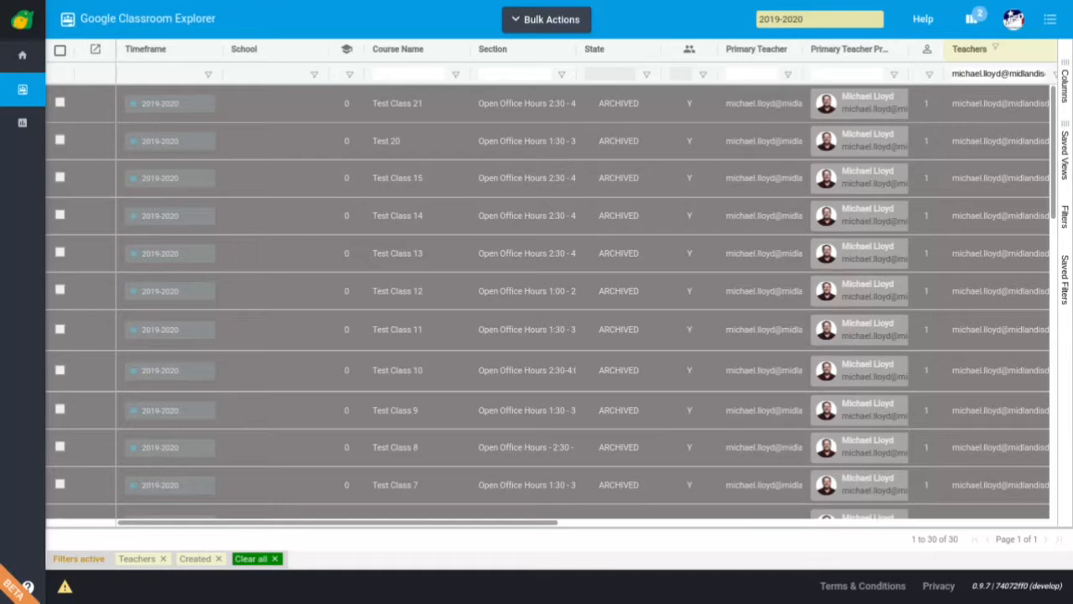
left_click(315, 77)
left_click(998, 82)
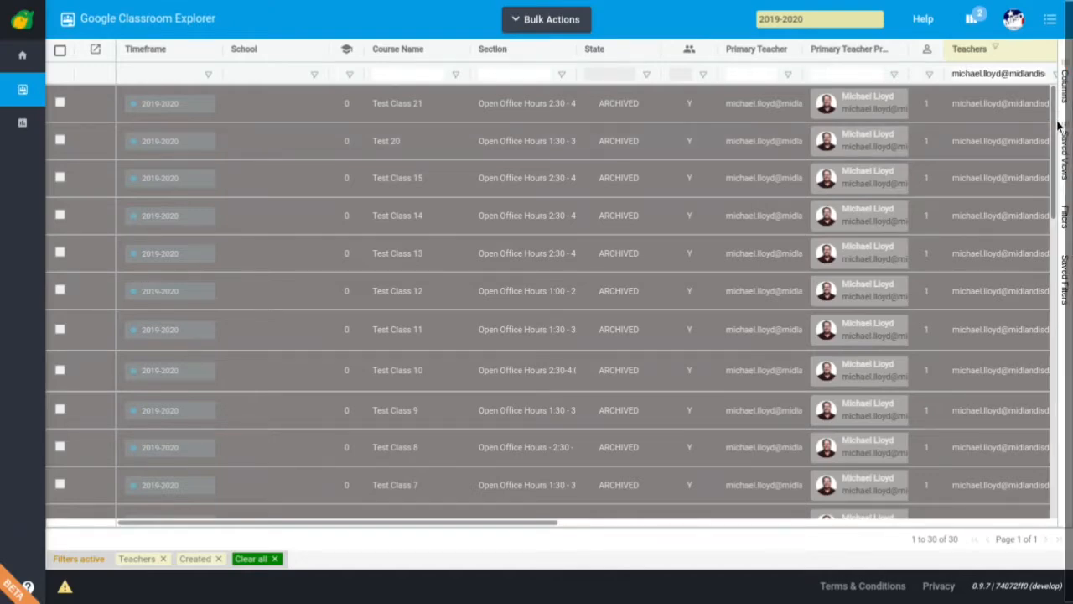
mouse_move(1053, 126)
left_mouse_down()
mouse_move(1025, 410)
mouse_move(1052, 126)
left_mouse_up()
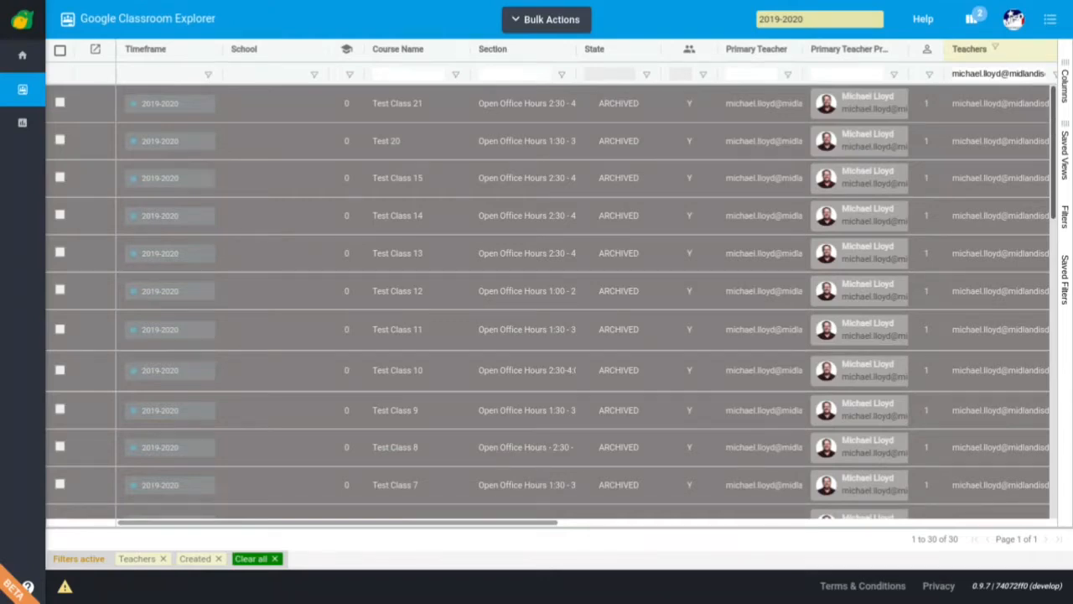
left_click_drag(1053, 131, 1048, 521)
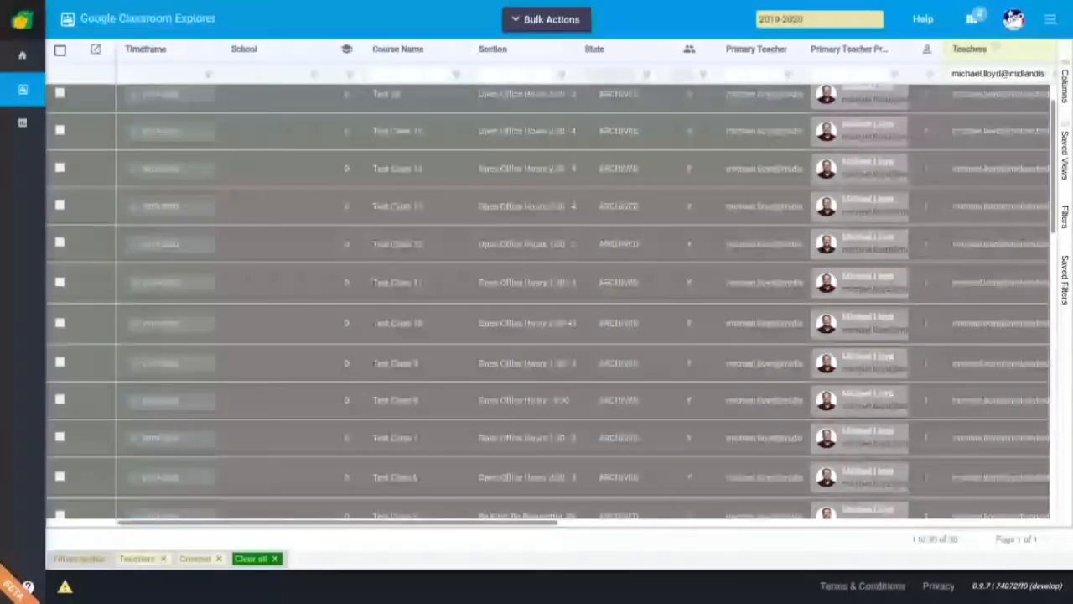
- Select the classes Test 20, Test Class 15 and Test Class 14
left_click(64, 96)
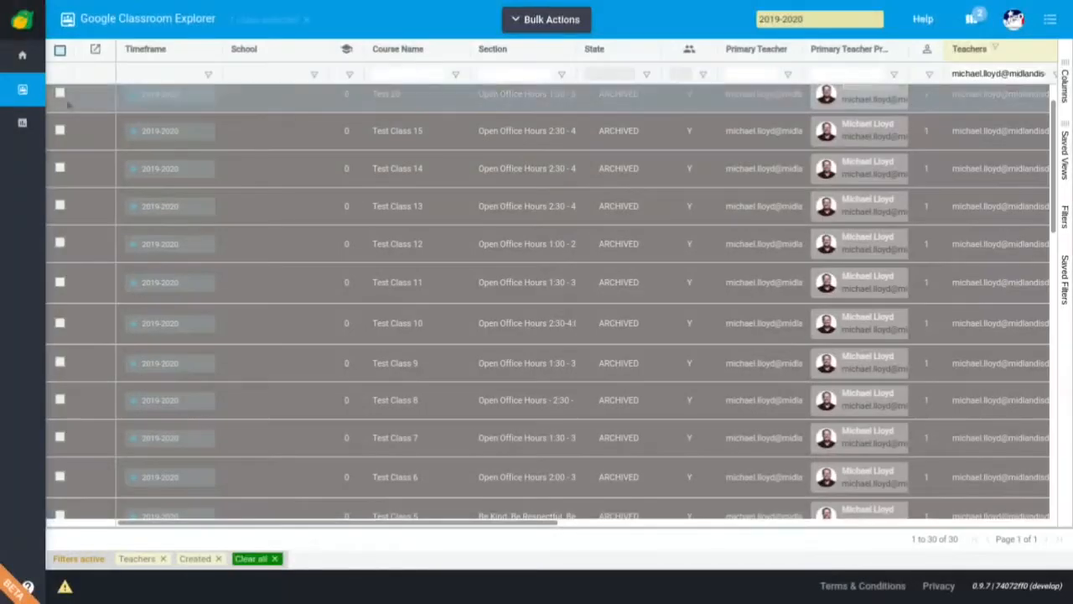
left_click(63, 96)
left_click(64, 95)
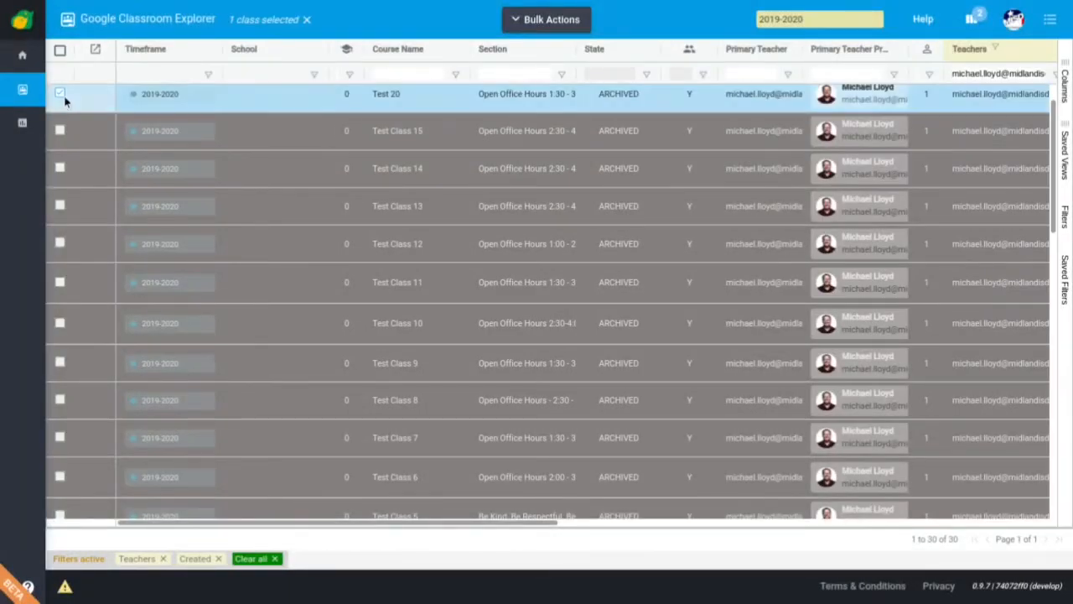
left_click(57, 135)
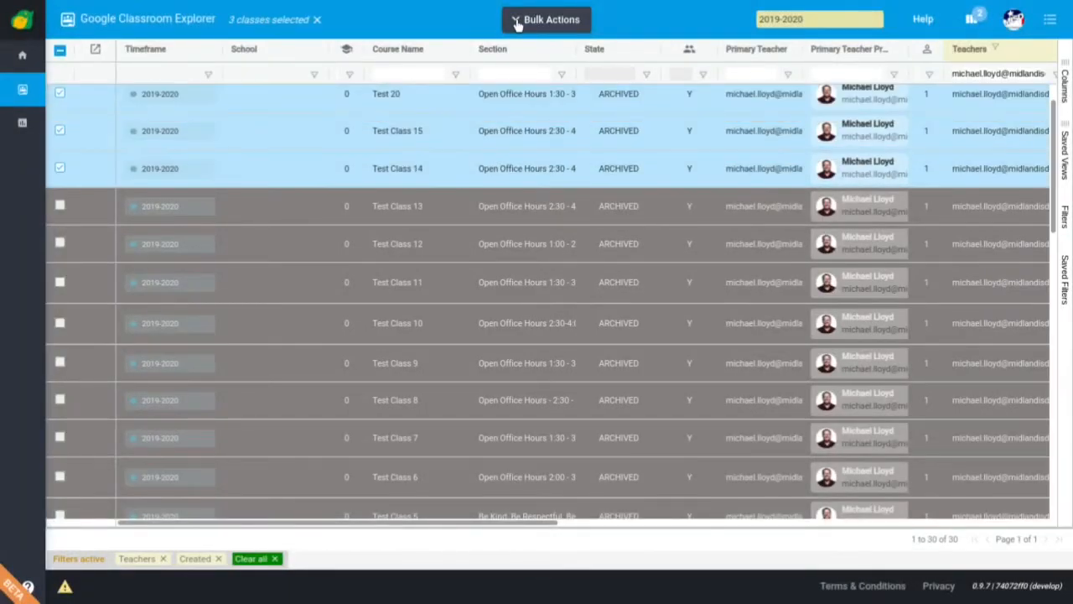
- Review the bulk teacher actions and student actions available for the selected classes
left_click(515, 24)
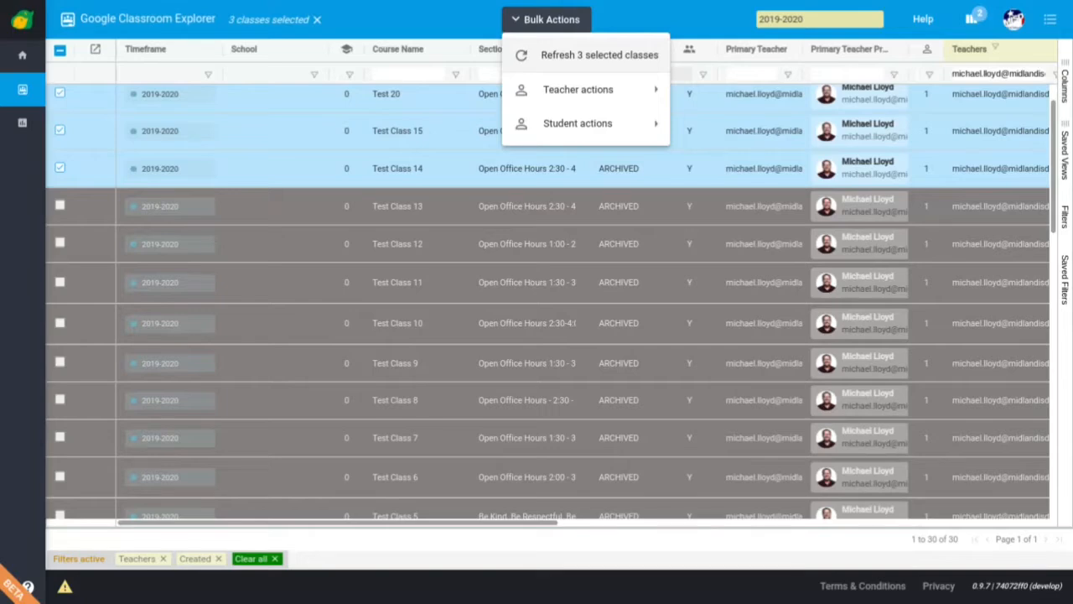
mouse_move(578, 90)
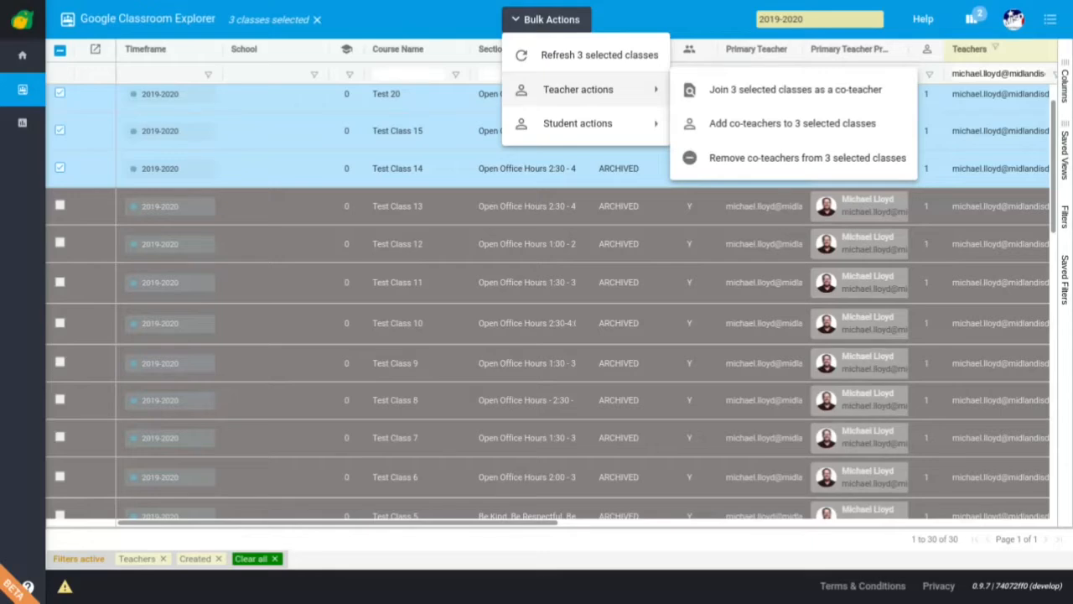
mouse_move(559, 125)
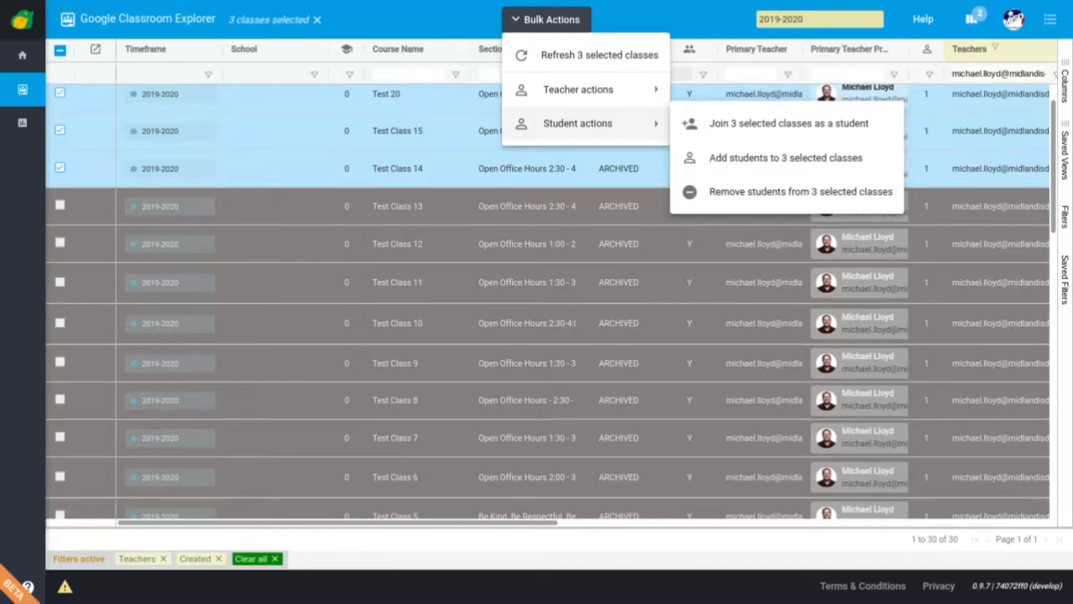
key("Escape")
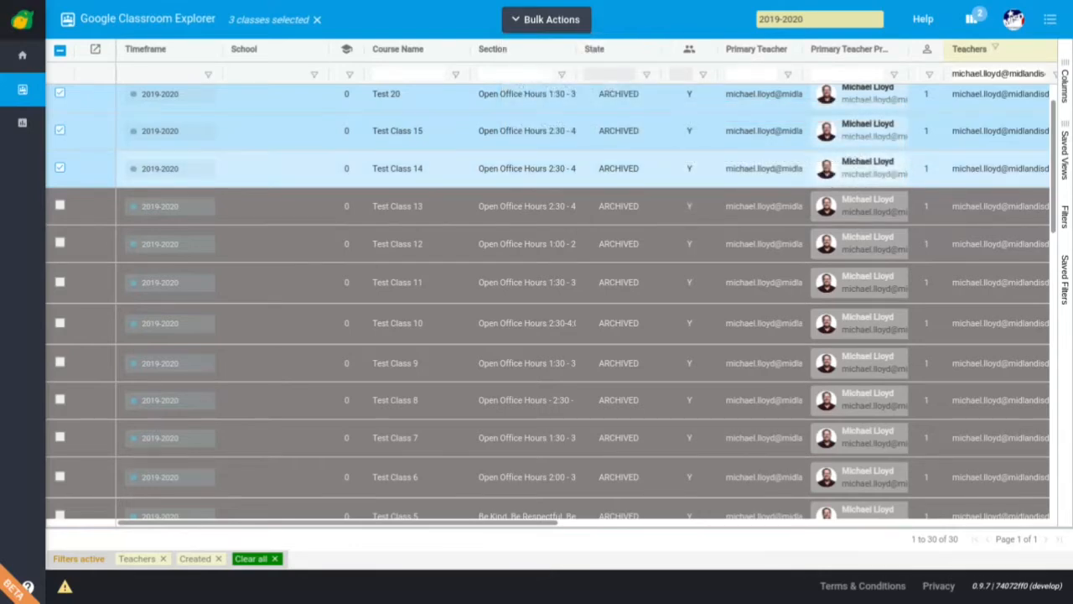
- View the class details of Test Class 14, including its announcements and coursework
right_click(274, 165)
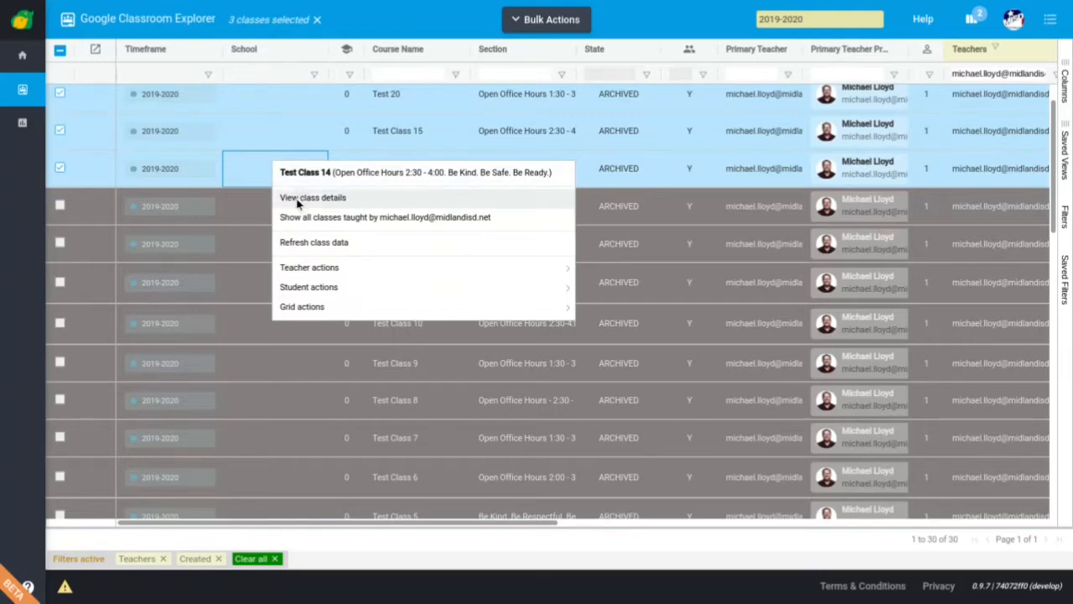
left_click(312, 198)
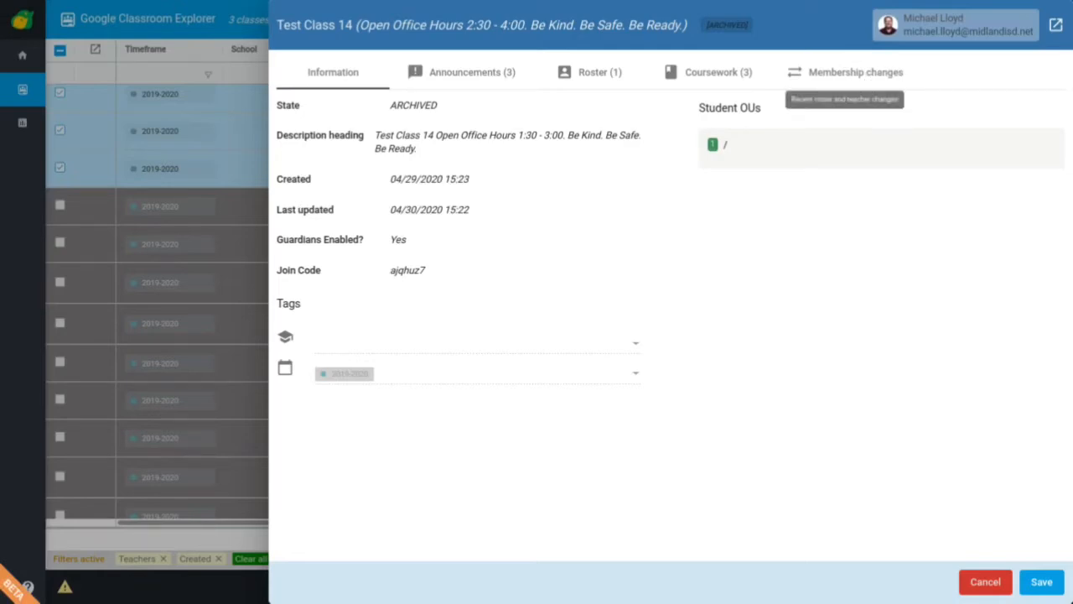
left_click(480, 78)
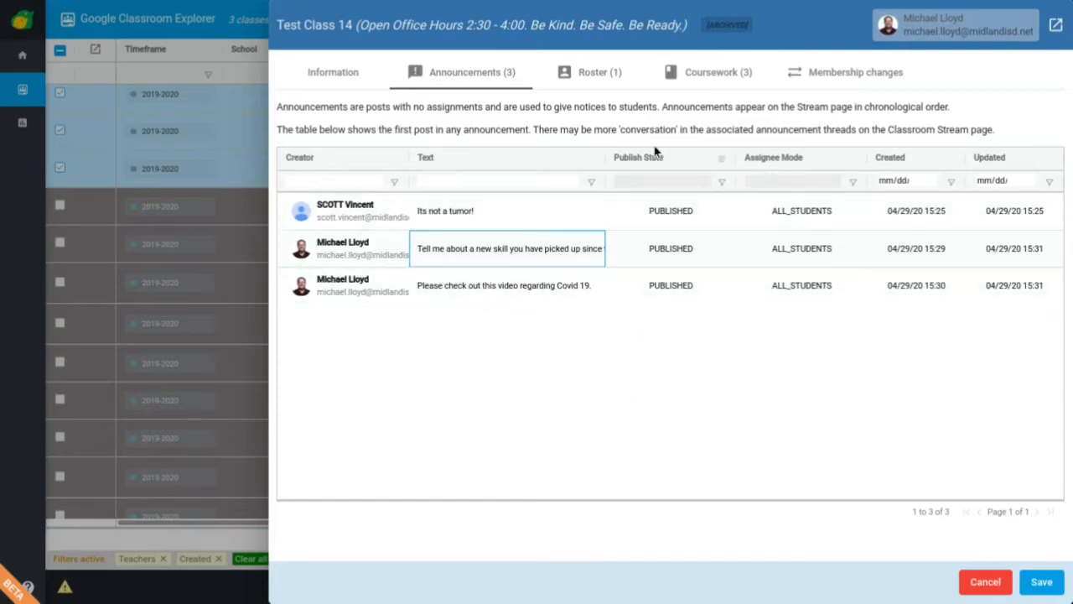
left_click(707, 74)
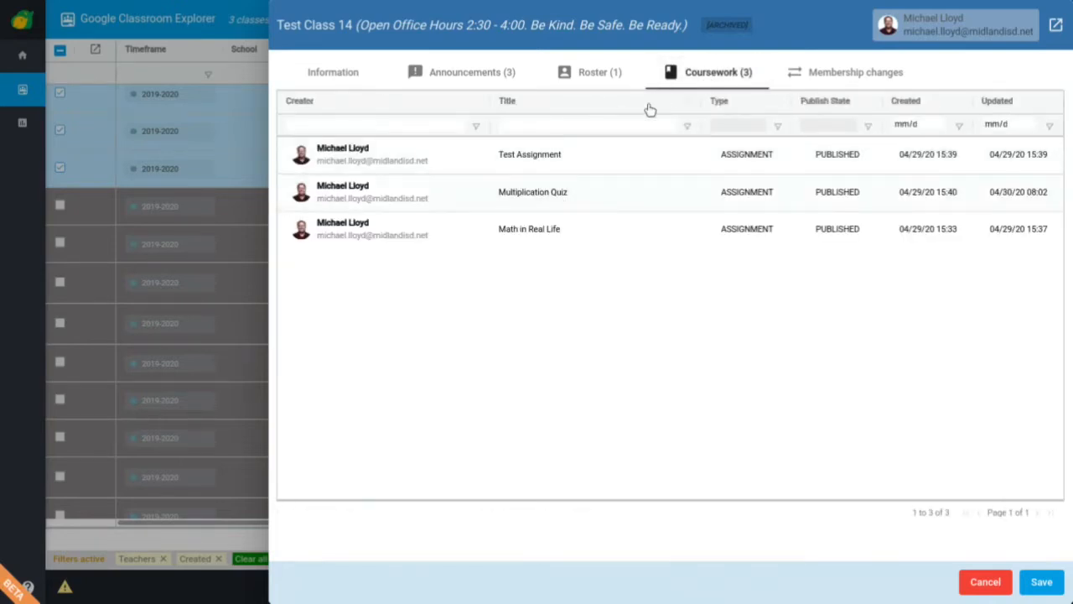
- Start joining Test Class 14 as a co-teacher and confirm it in the review of selected classes
right_click(550, 169)
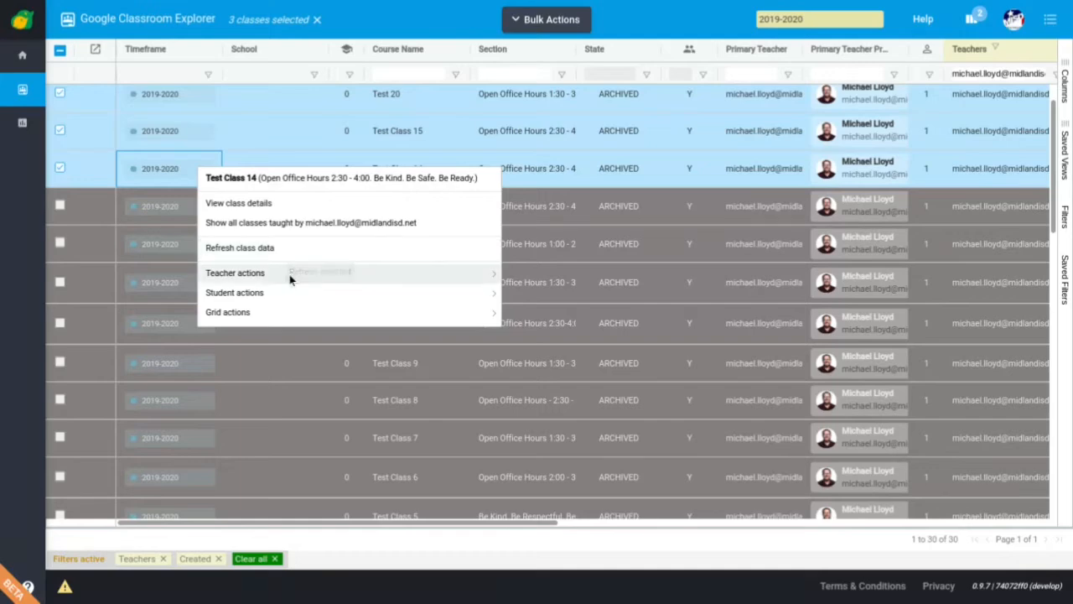
mouse_move(291, 279)
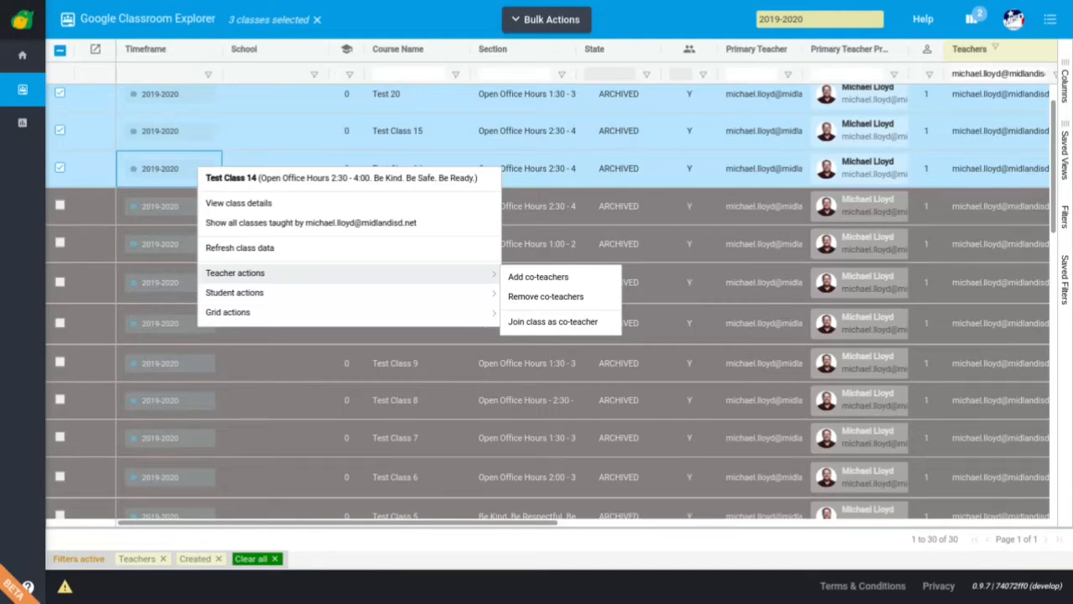
left_click(534, 324)
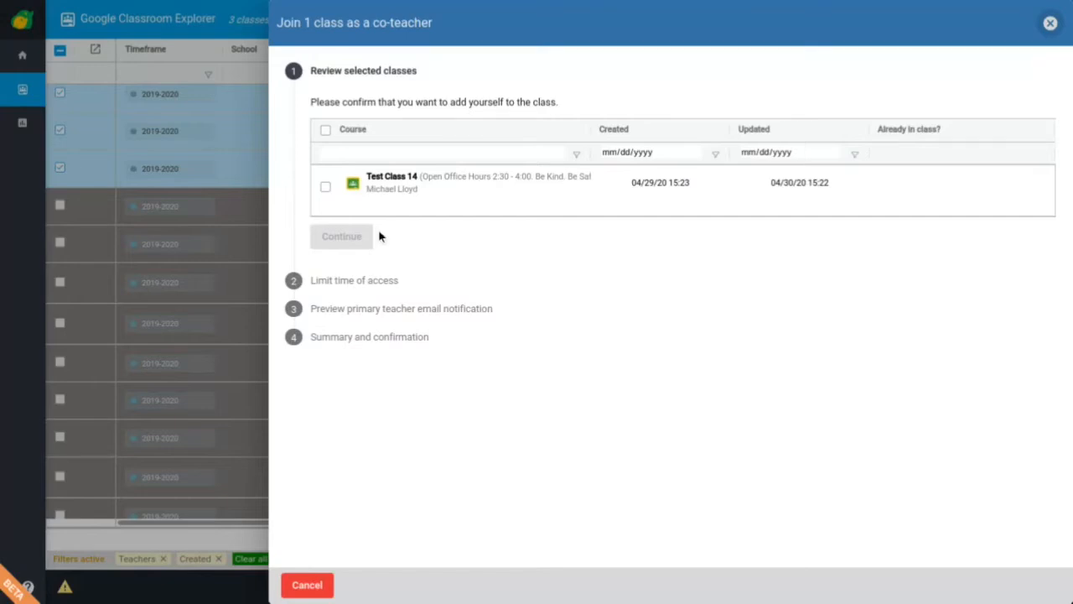
left_click(325, 188)
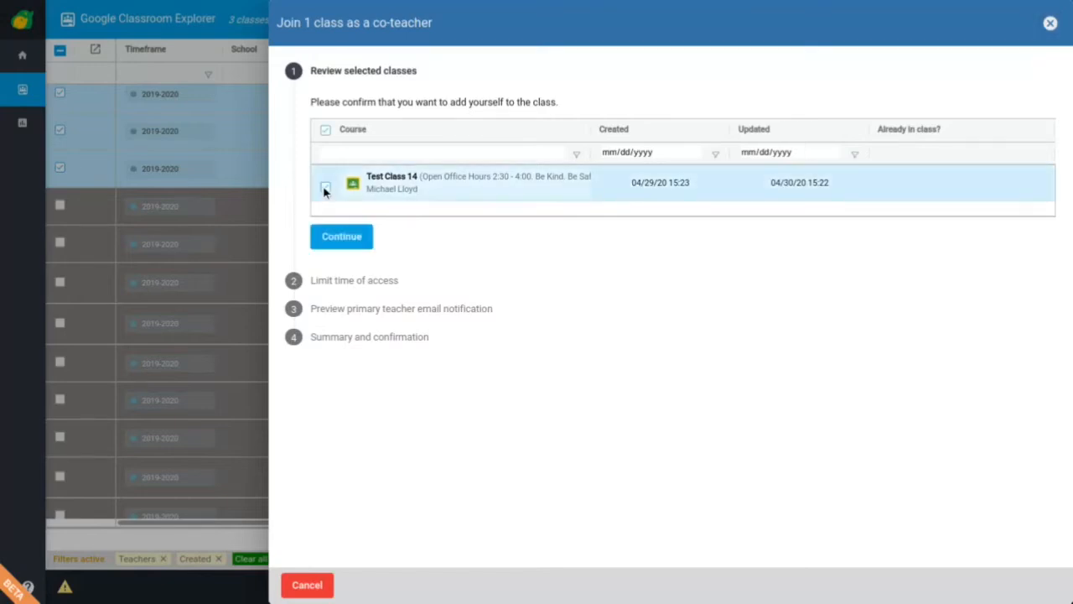
left_click(336, 245)
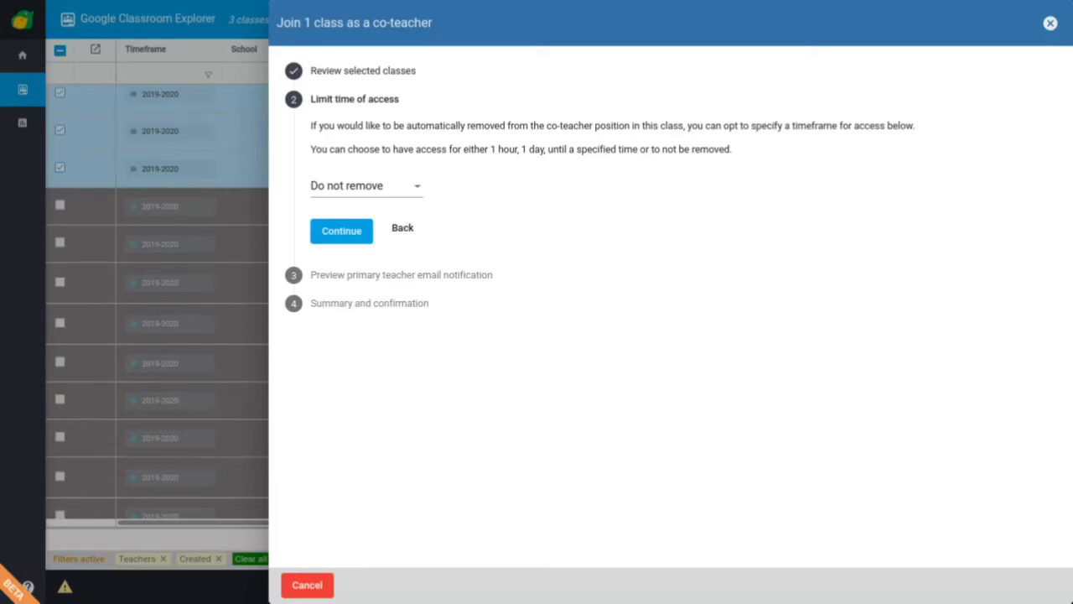
- Set the co-teacher access limit to Do not remove, accept the default primary teacher email notification, and proceed with joining the class
left_click(412, 190)
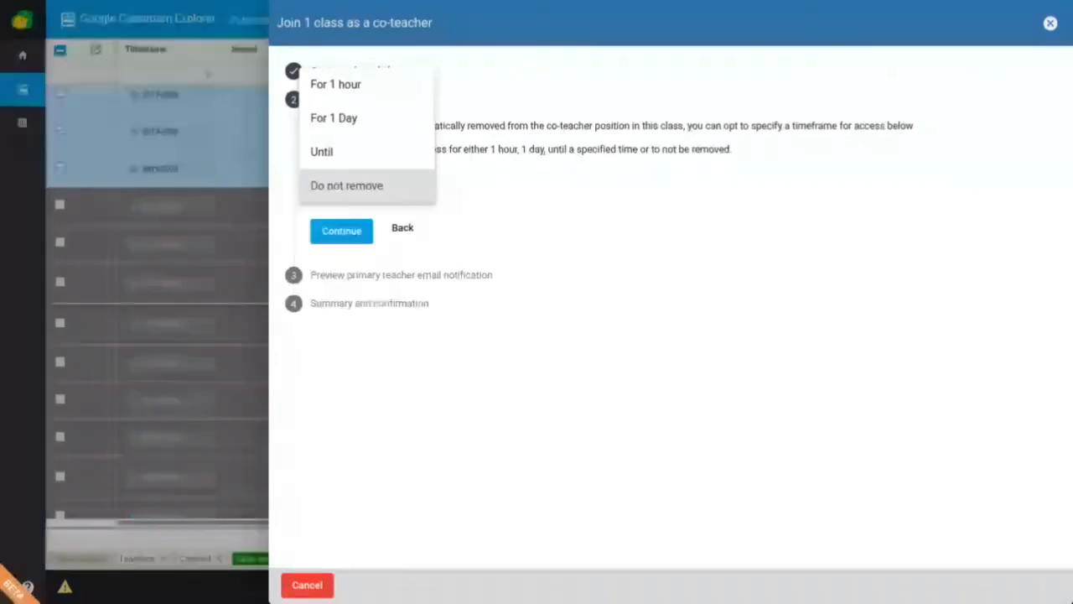
left_click(346, 186)
left_click(337, 232)
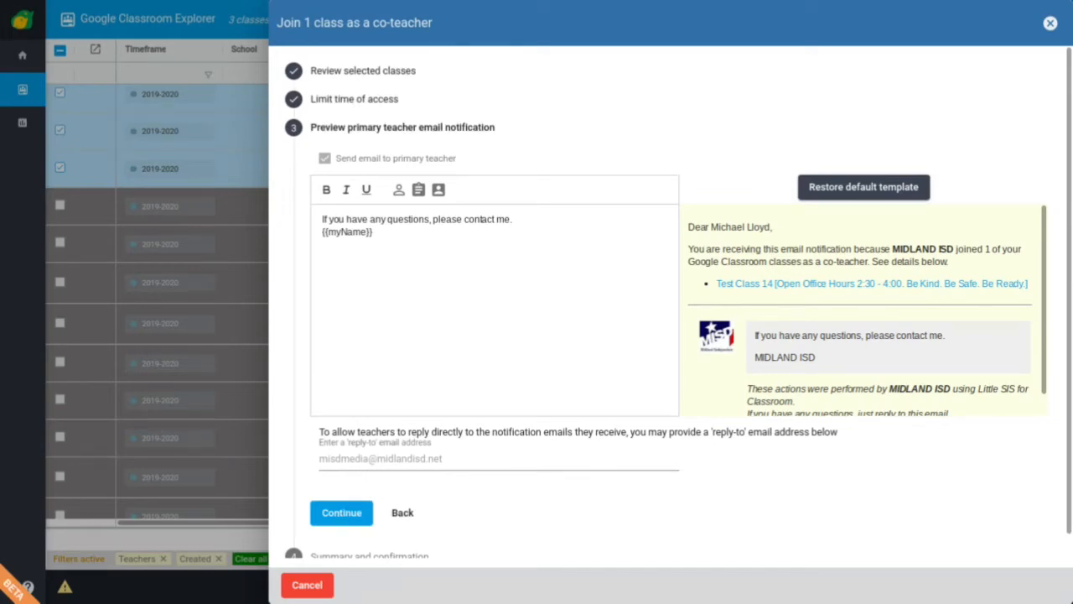
left_click(336, 516)
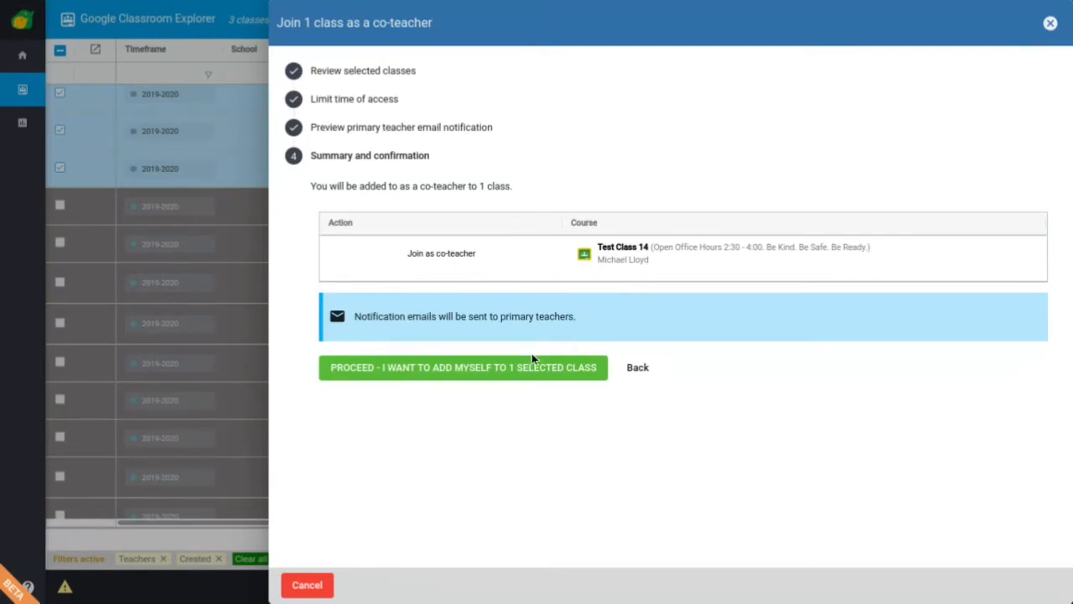
left_click(451, 374)
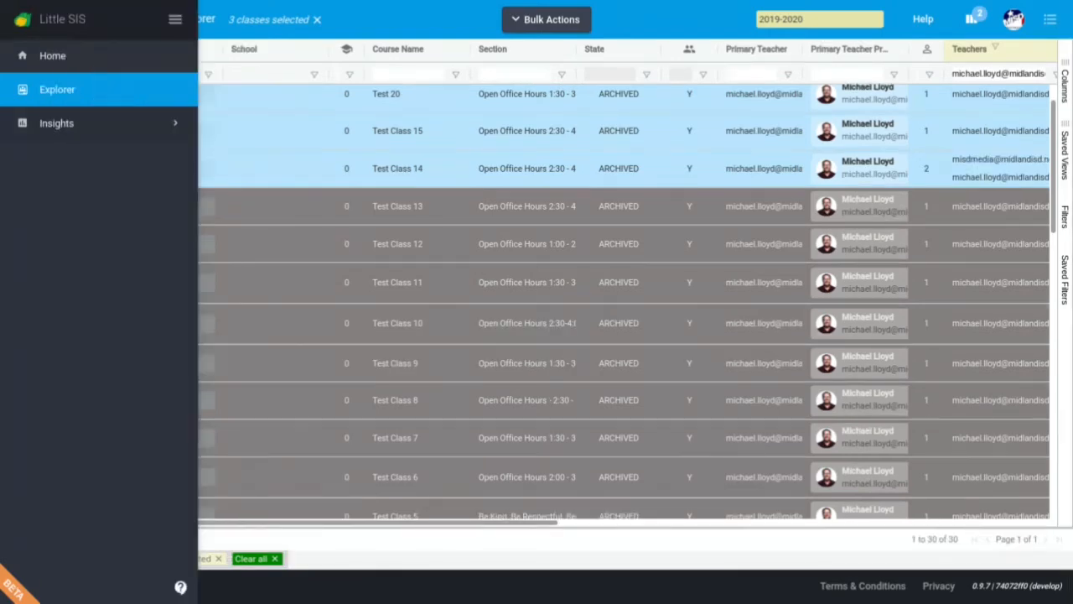
- Open the classwork analysis by teacher and refresh its data
left_click(72, 126)
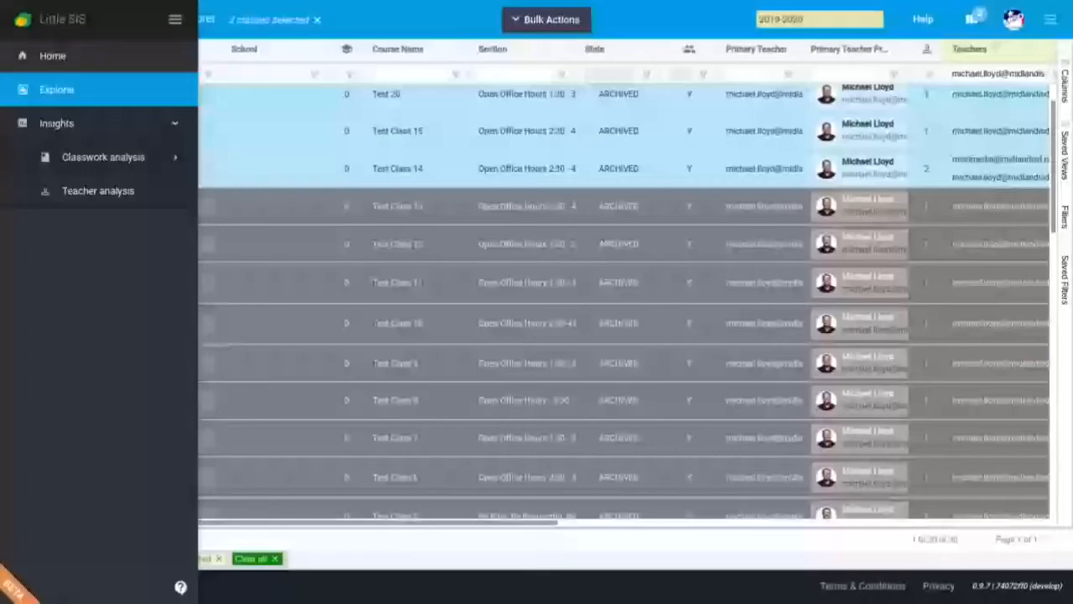
left_click(175, 159)
left_click(155, 184)
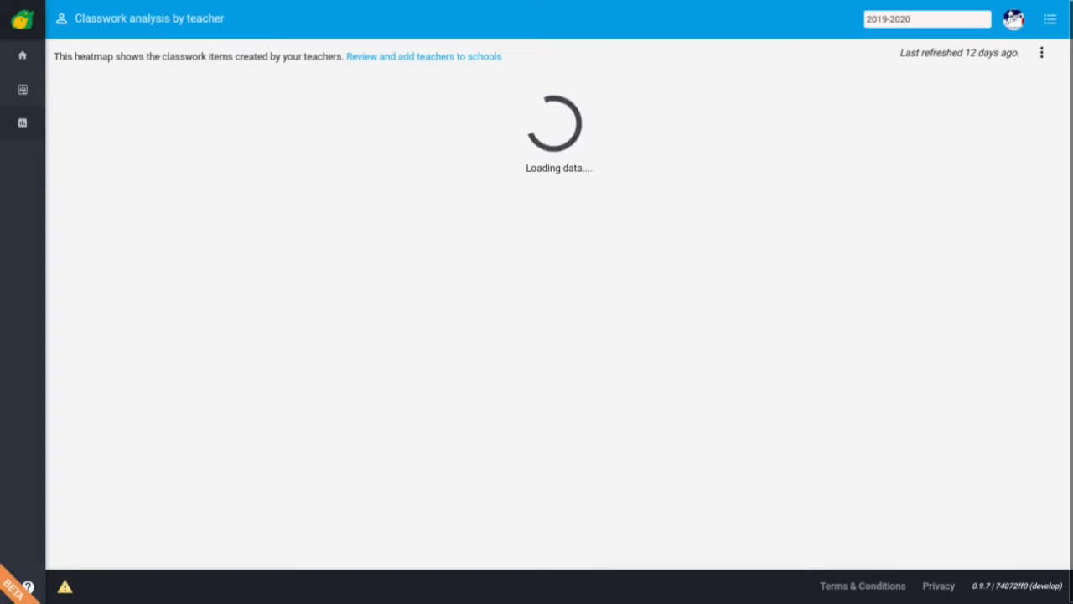
left_click(1042, 53)
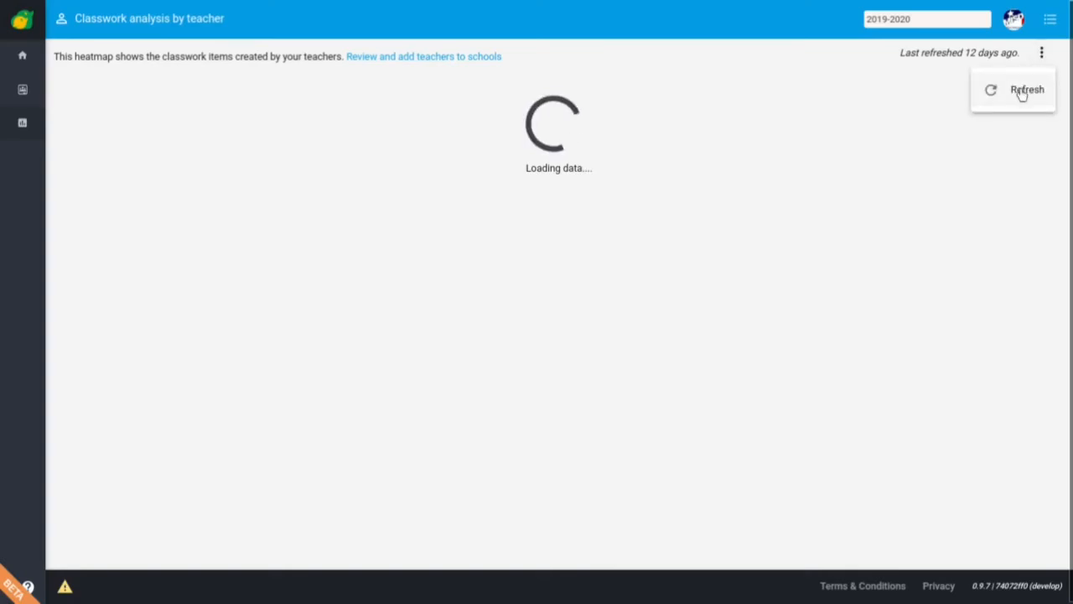
left_click(1022, 93)
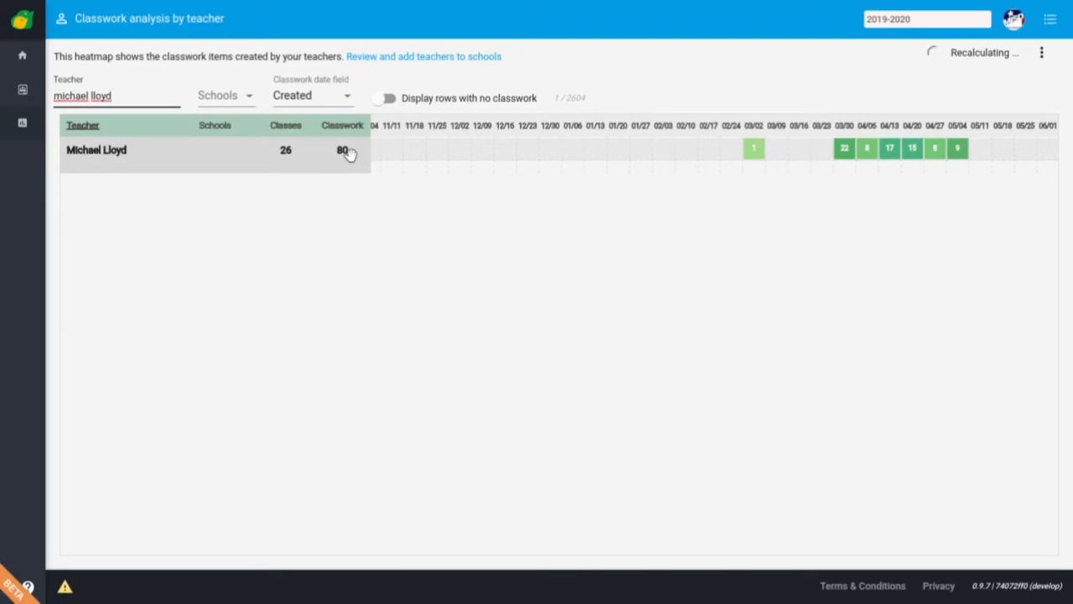
- Examine the filtered teacher's classwork items for the week 03/30/2020 - 04/05/2020, and close the details
mouse_move(845, 156)
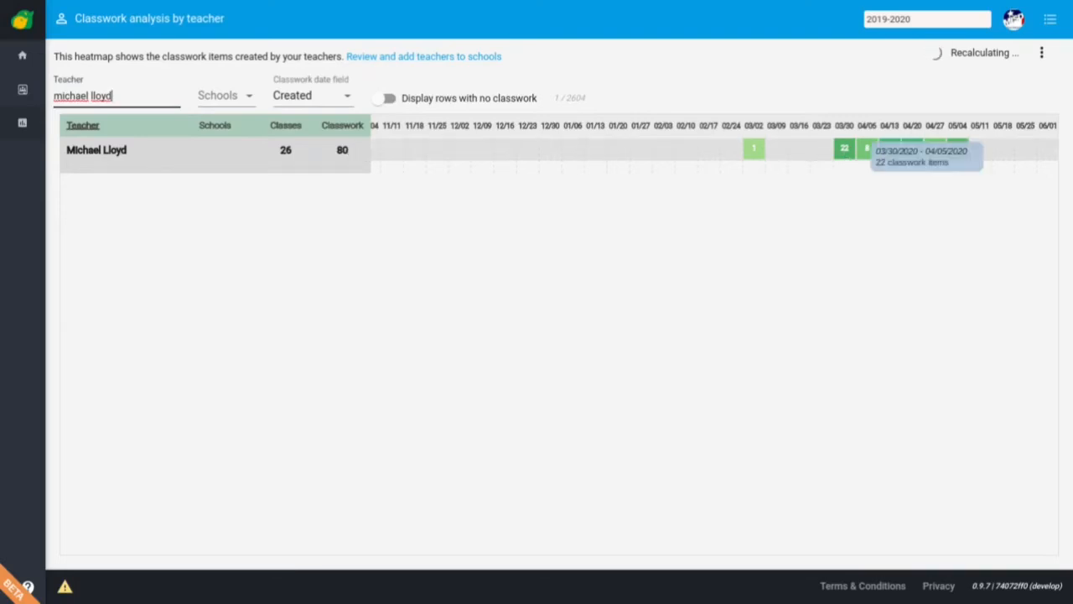
left_click(849, 153)
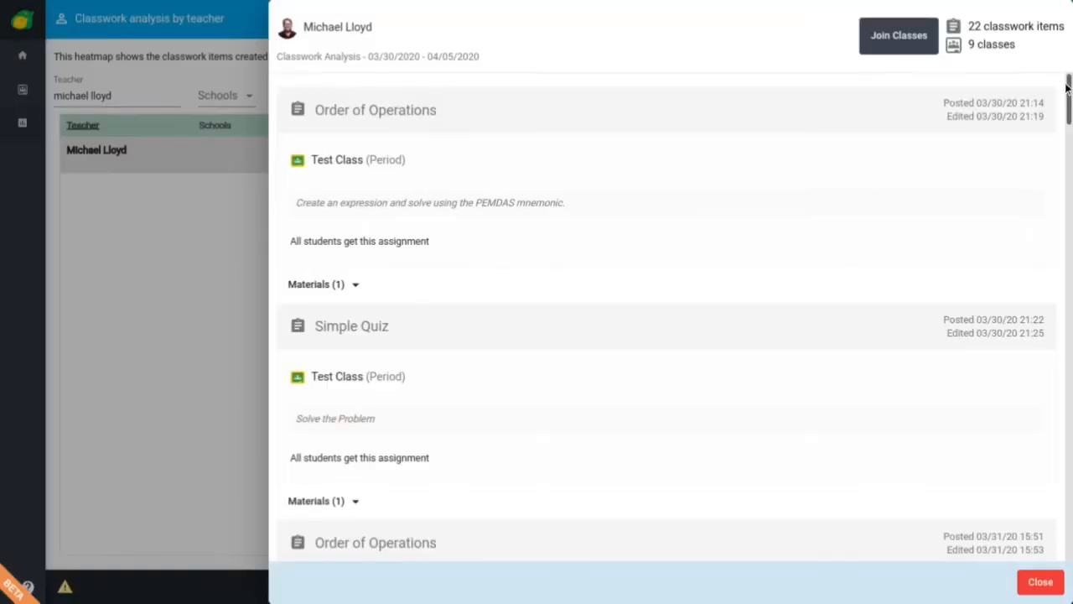
mouse_move(1069, 62)
left_mouse_down()
mouse_move(1070, 239)
mouse_move(1069, 72)
left_mouse_up()
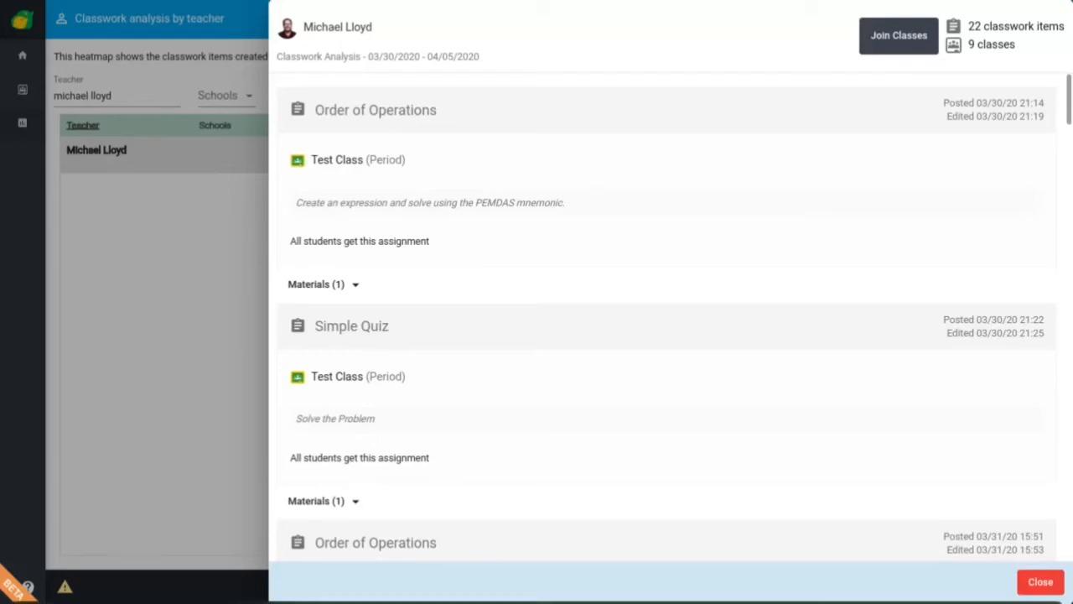
left_click(1041, 582)
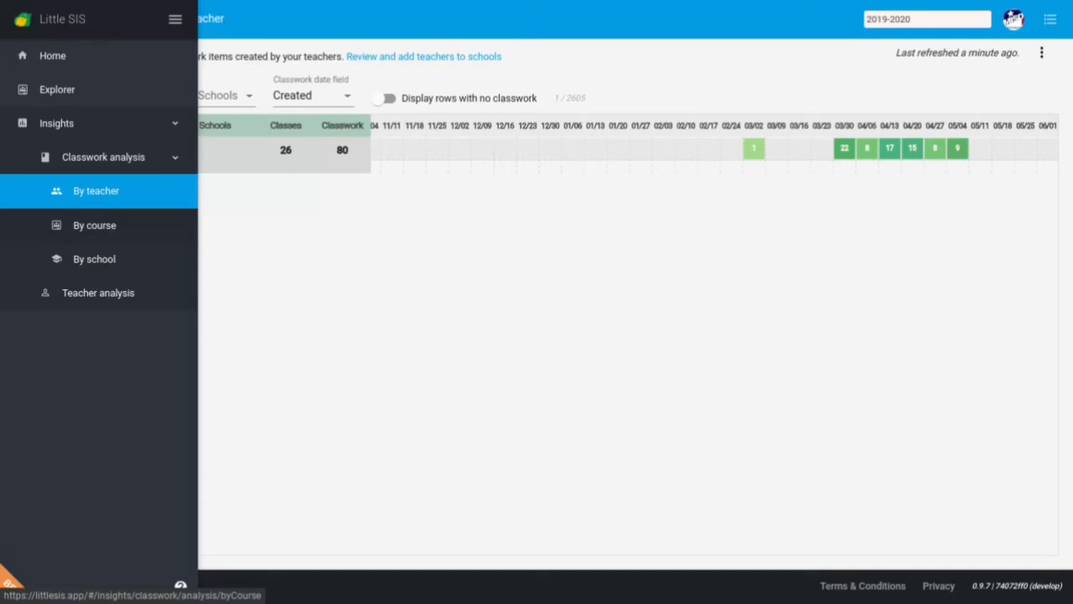
- View the classwork analysis by school, and bring up the actions for the filtered teacher in Teacher analysis
left_click(92, 261)
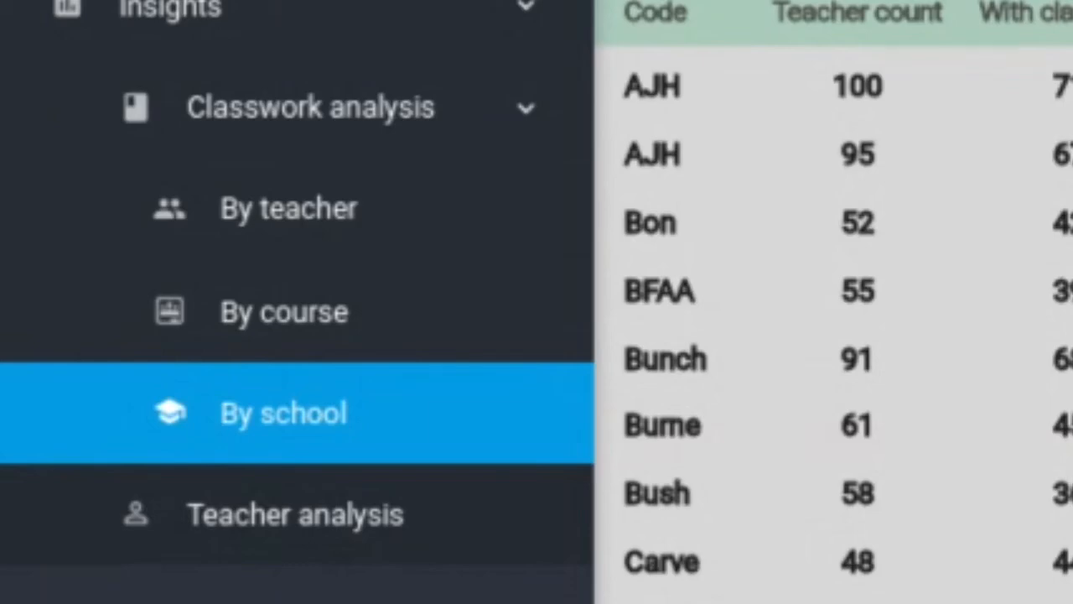
left_click(256, 517)
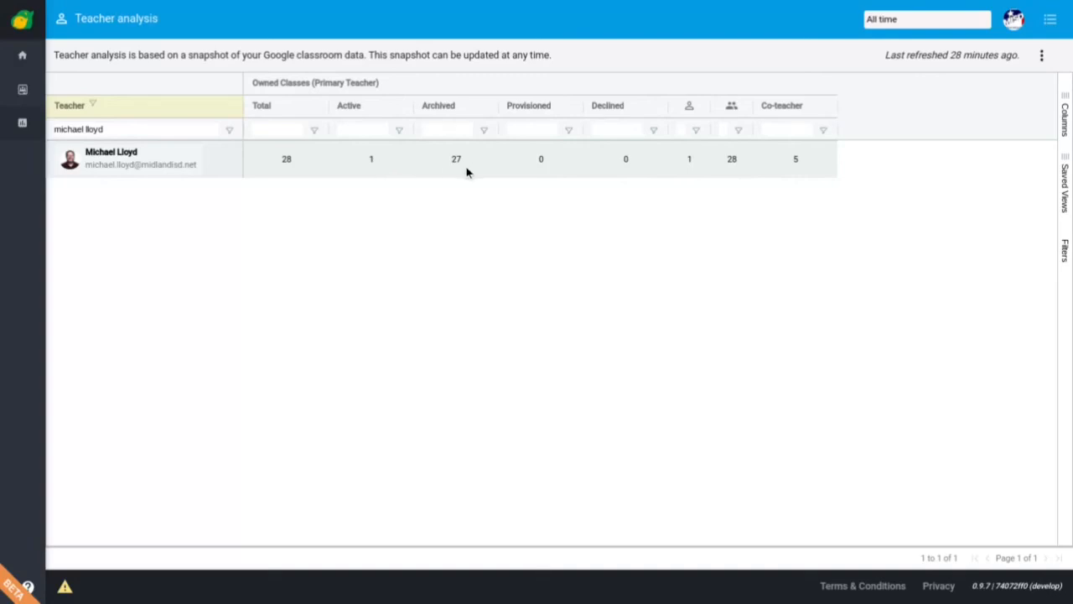
right_click(147, 165)
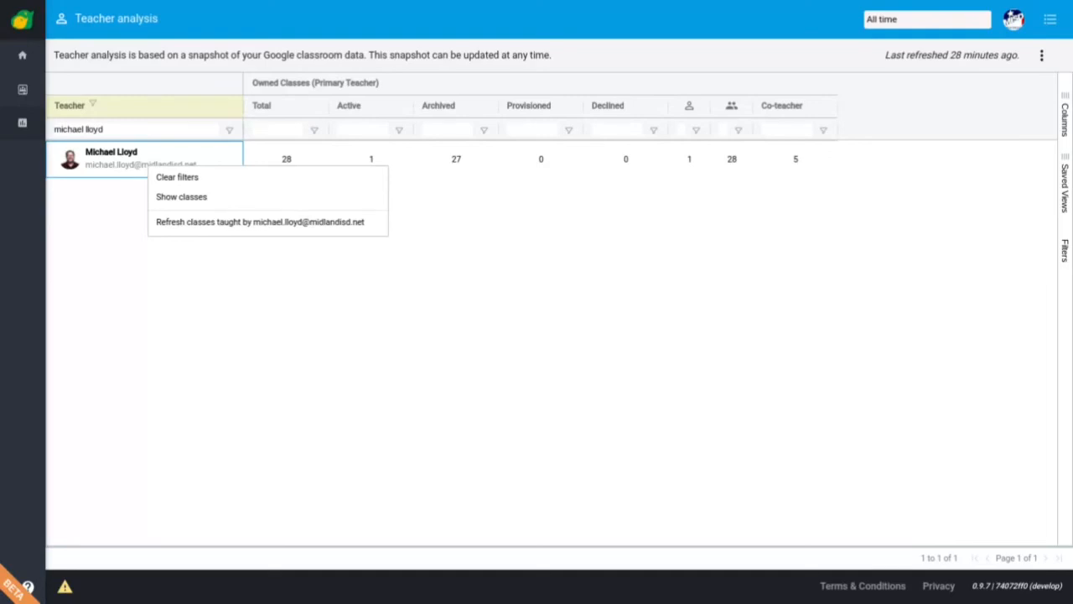